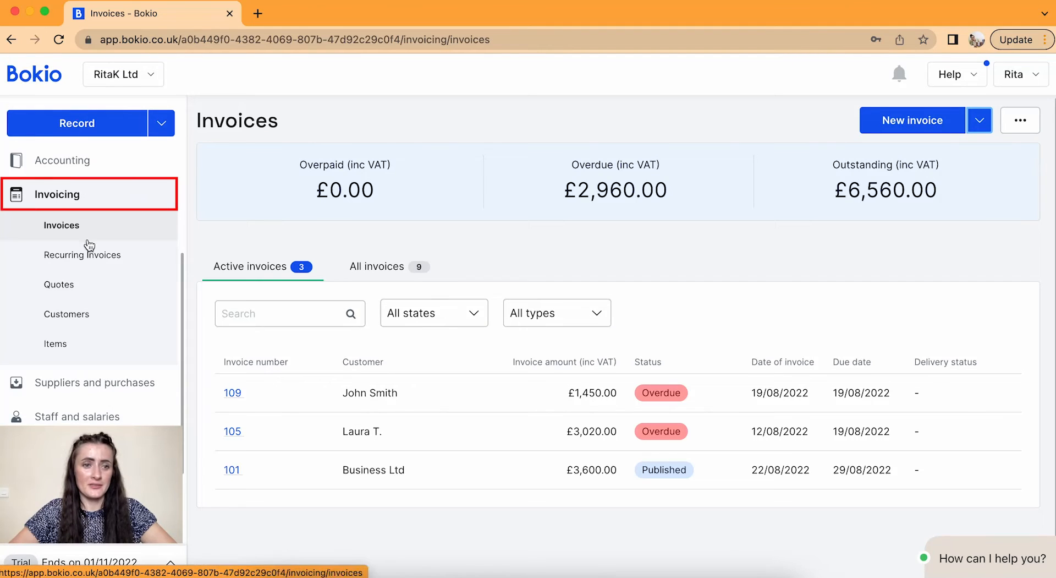
# - Create a new quote and check the seller's company details without changing them
pyautogui.click(85, 287)
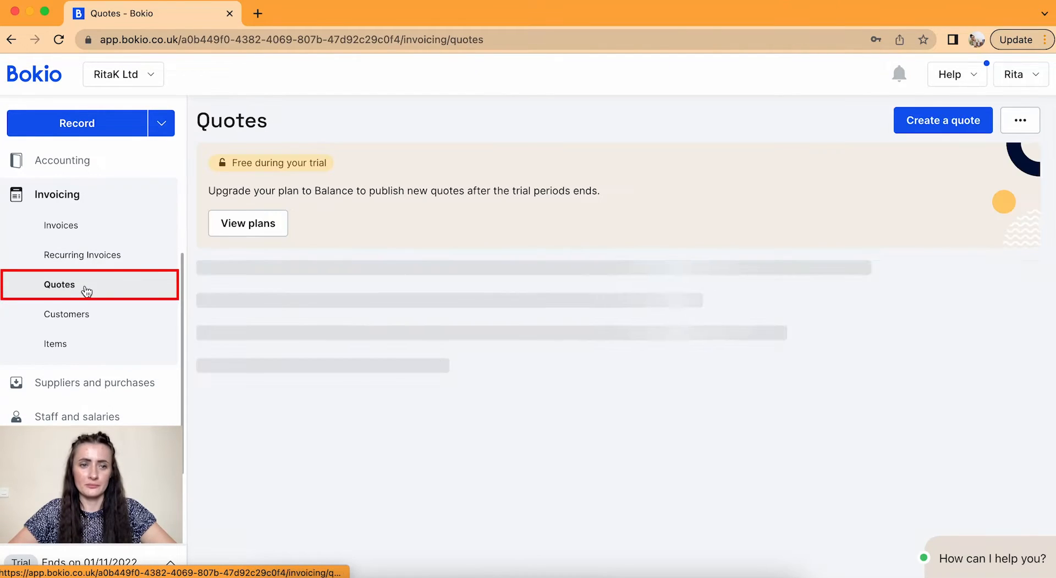
pyautogui.click(947, 124)
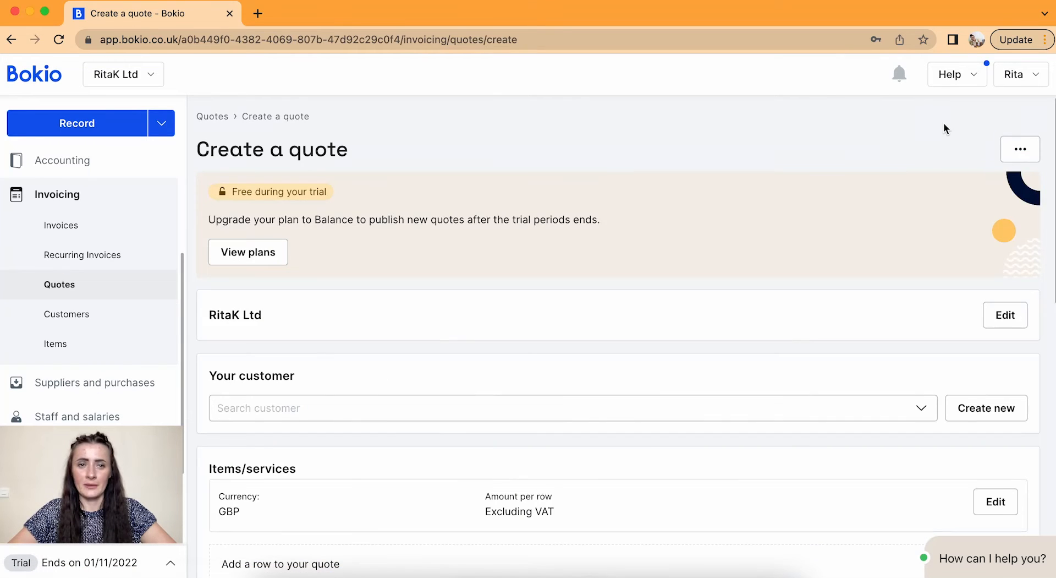
pyautogui.scroll(-5, 936, 254)
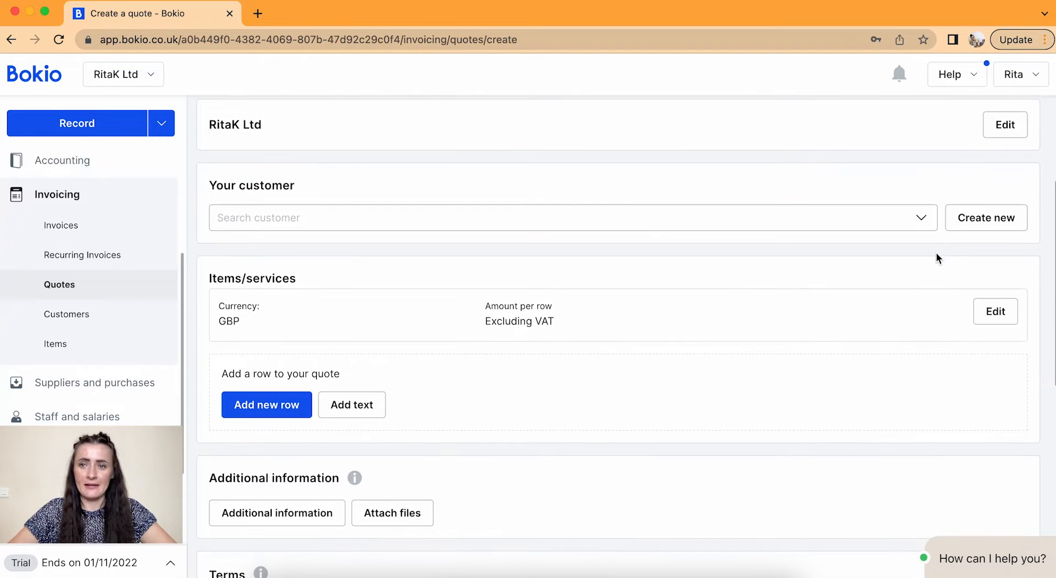
pyautogui.click(1002, 128)
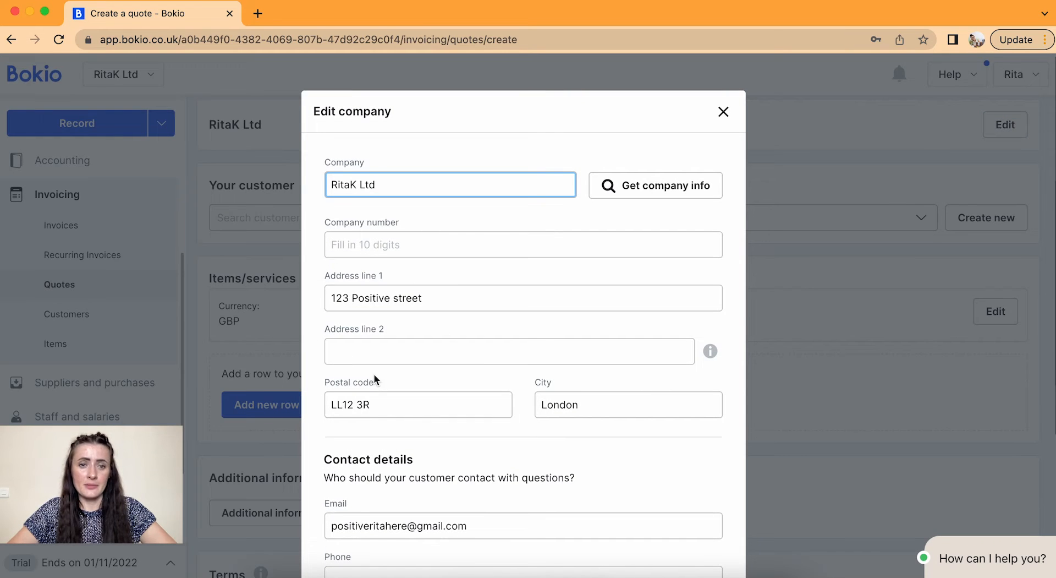
pyautogui.click(723, 112)
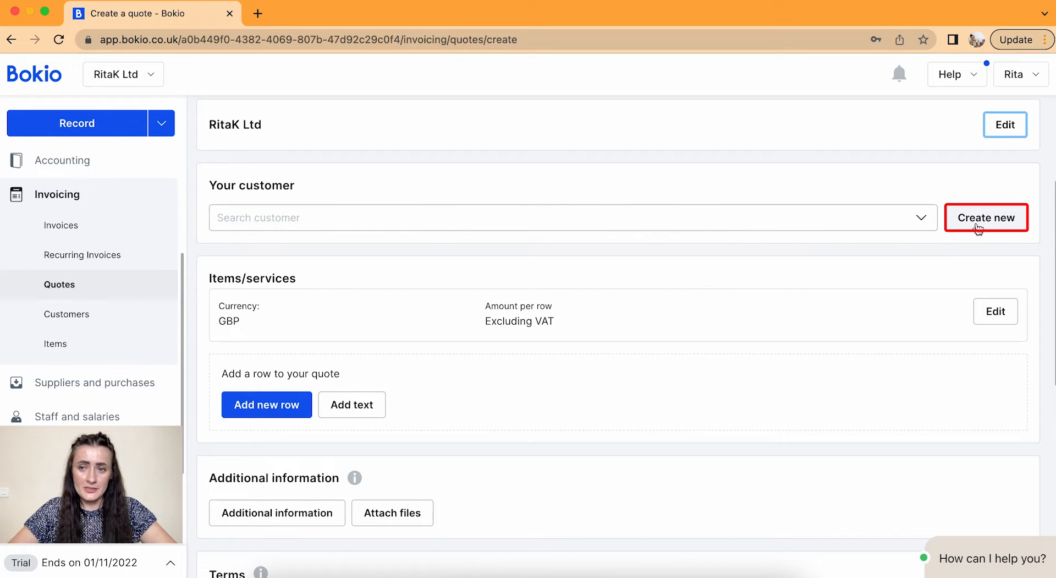
# - Search the saved customers for "luc" and assign the matching customer to the quote
pyautogui.click(922, 220)
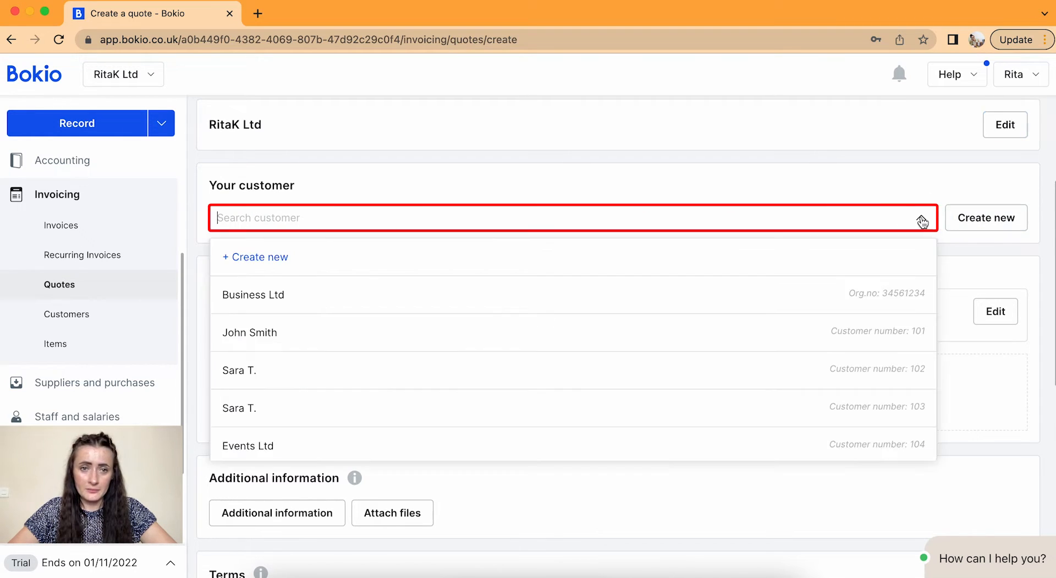
pyautogui.write('luc')
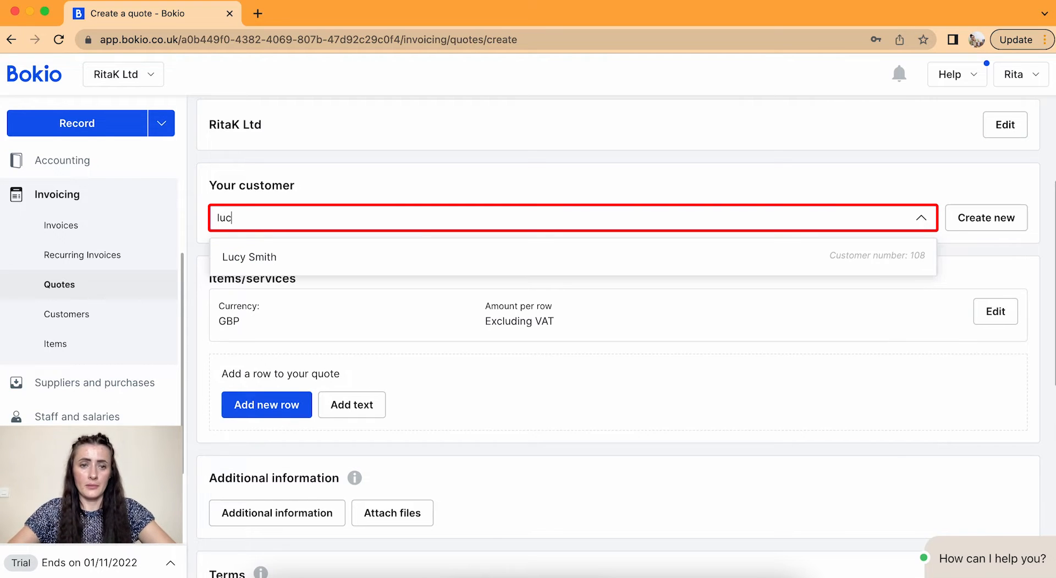
pyautogui.click(427, 257)
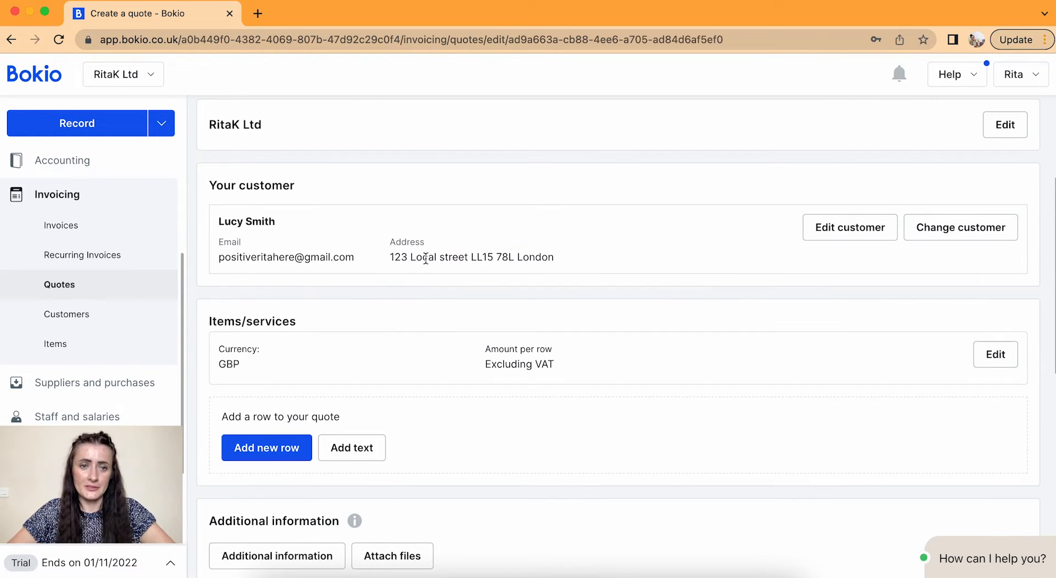
# - Add the saved item H&S Book to the quote with a quantity of 10 pieces
pyautogui.scroll(-5, 612, 413)
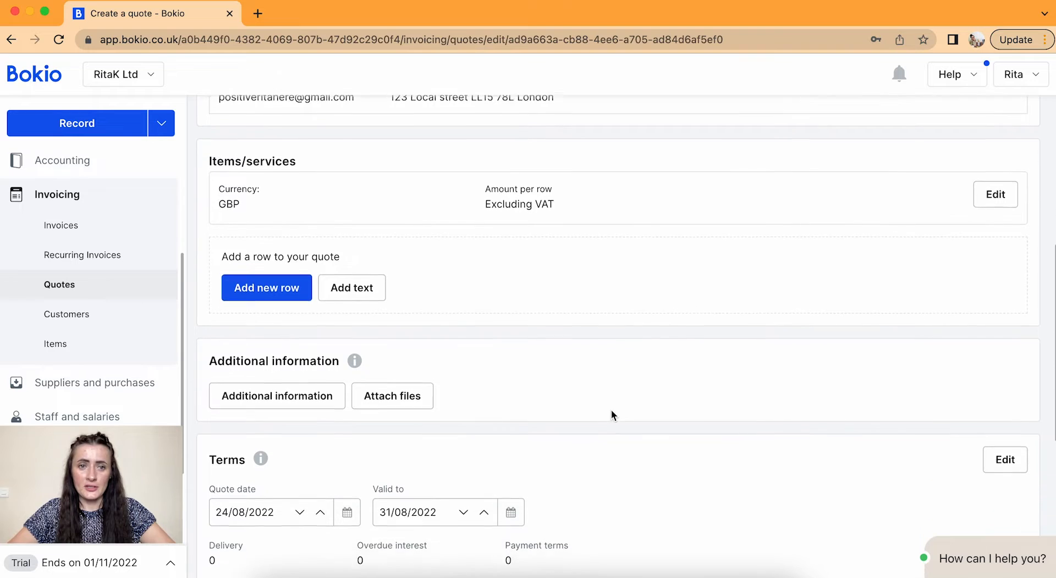
pyautogui.scroll(-1, 613, 414)
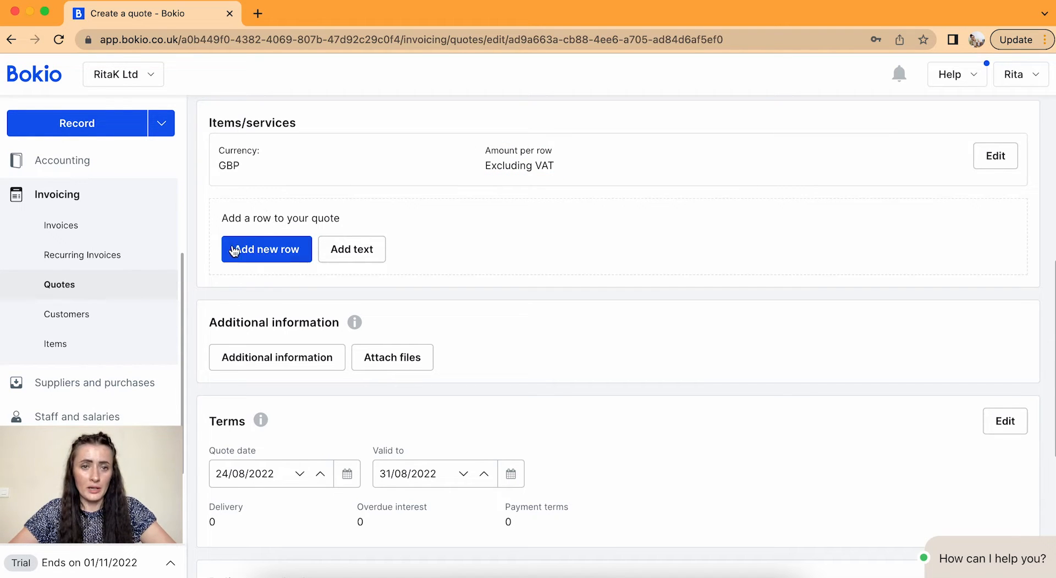
pyautogui.click(267, 254)
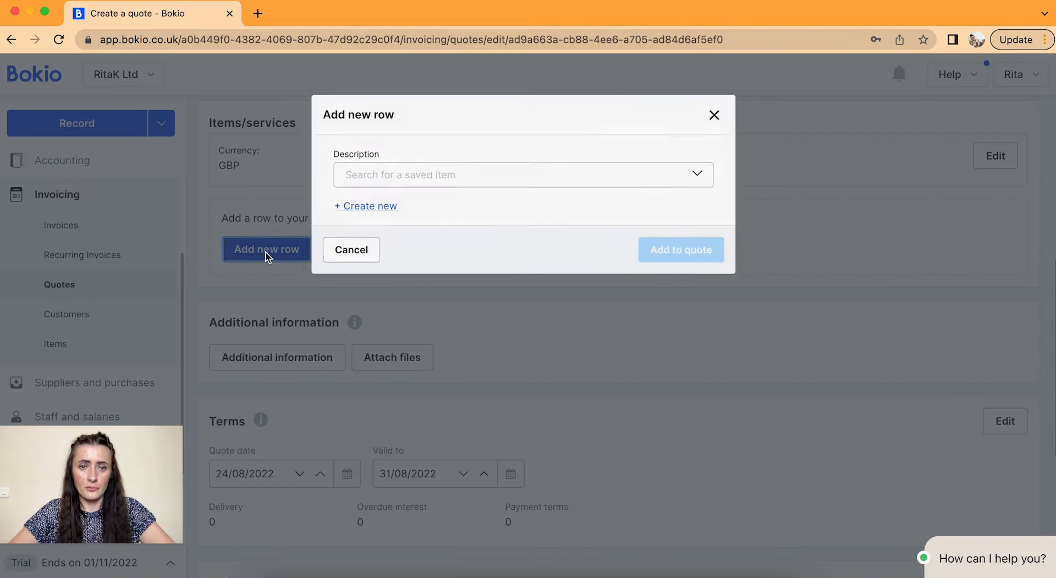
pyautogui.click(706, 175)
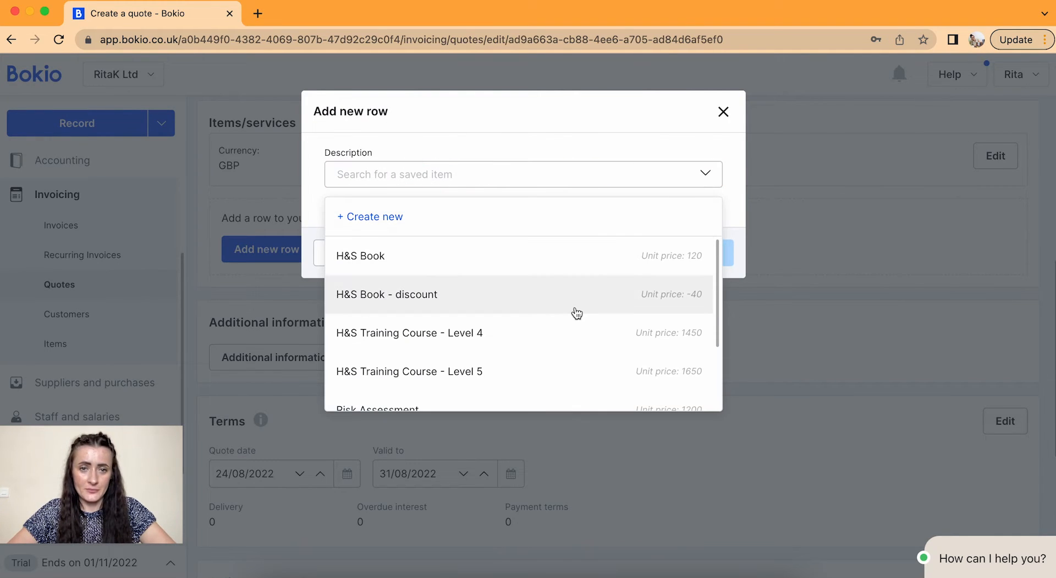
pyautogui.click(369, 264)
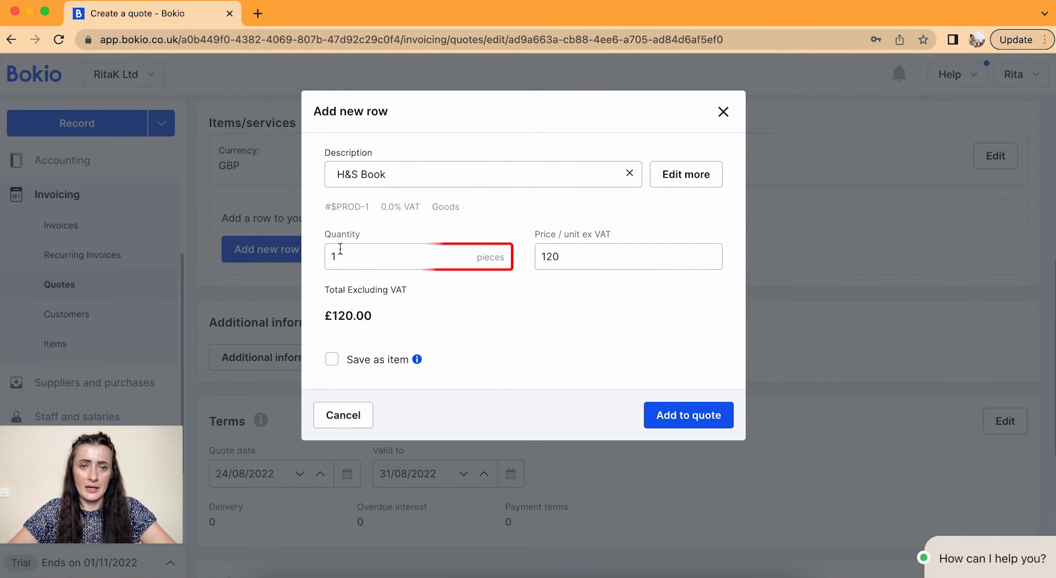
pyautogui.click(351, 255)
pyautogui.write('0')
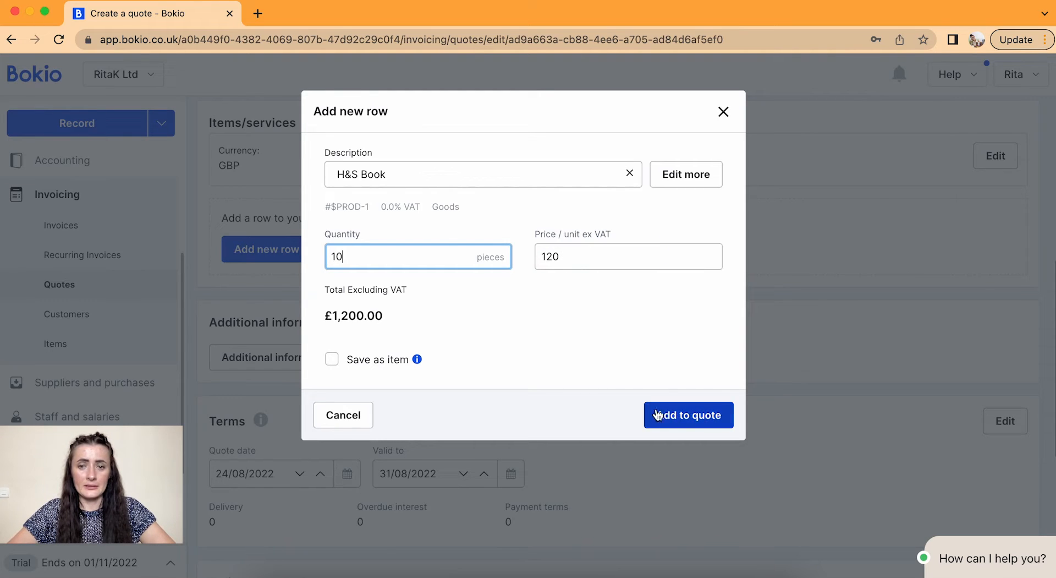
pyautogui.click(683, 422)
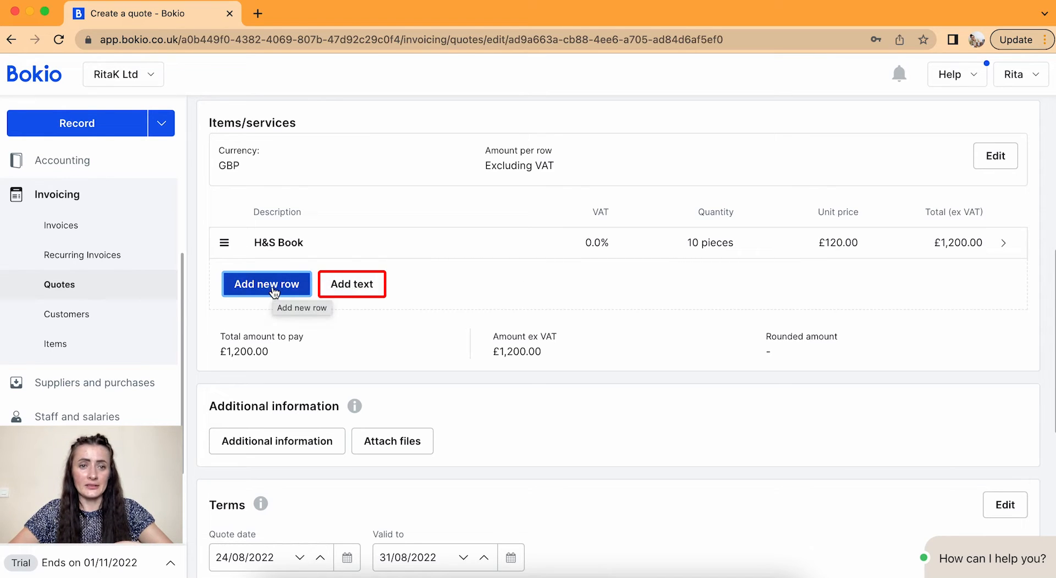
# - Add a text row reading "Return Forms emailed separately" to the quote
pyautogui.click(349, 288)
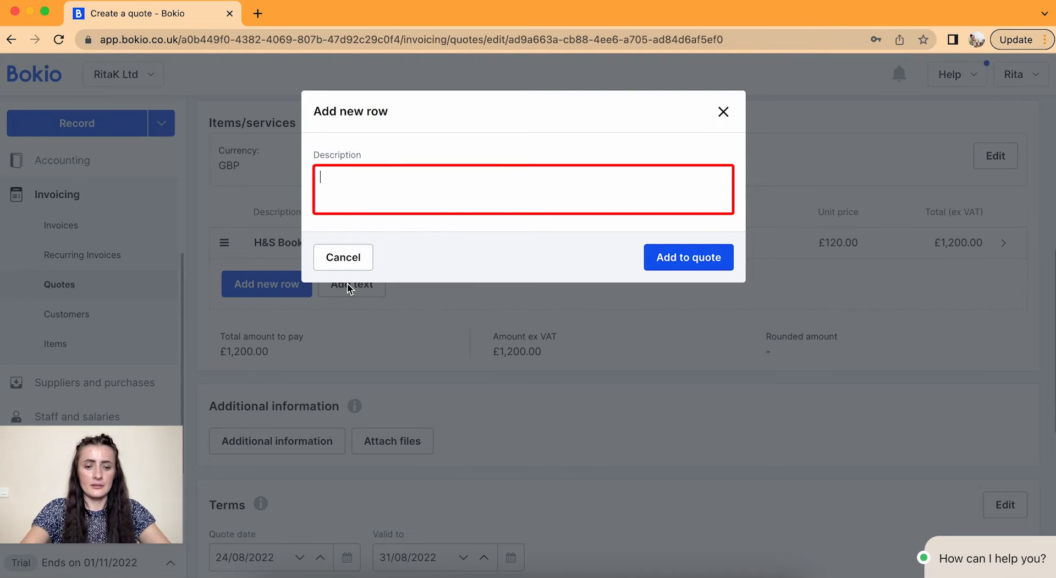
pyautogui.write('Return F')
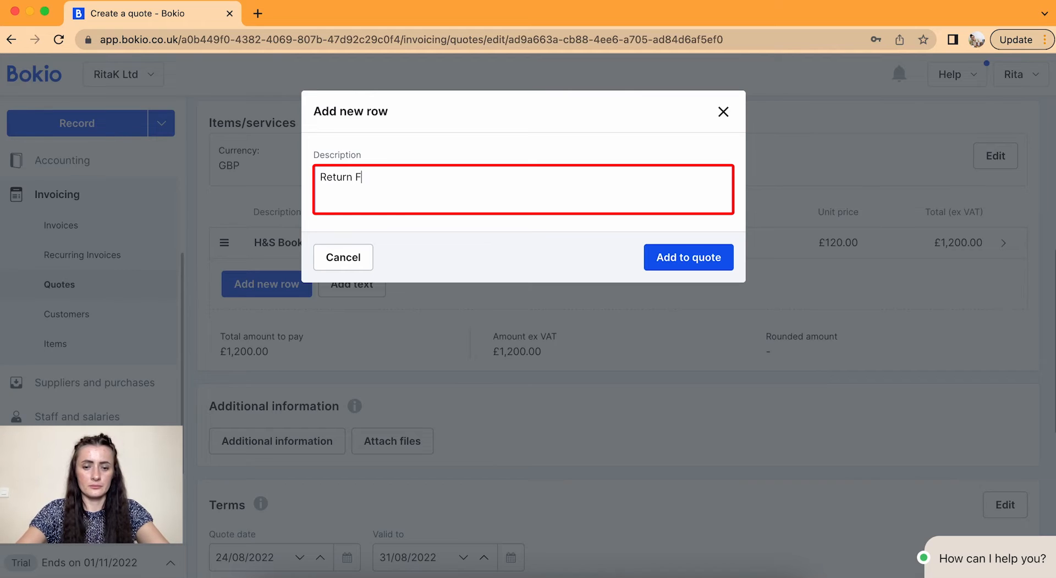
pyautogui.write('orms e')
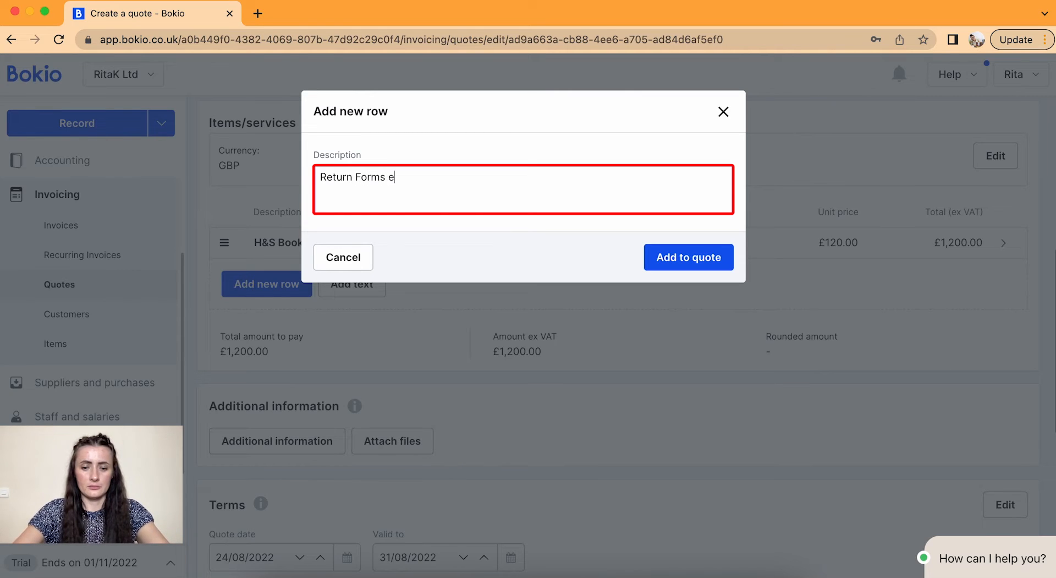
pyautogui.write('mailed separately')
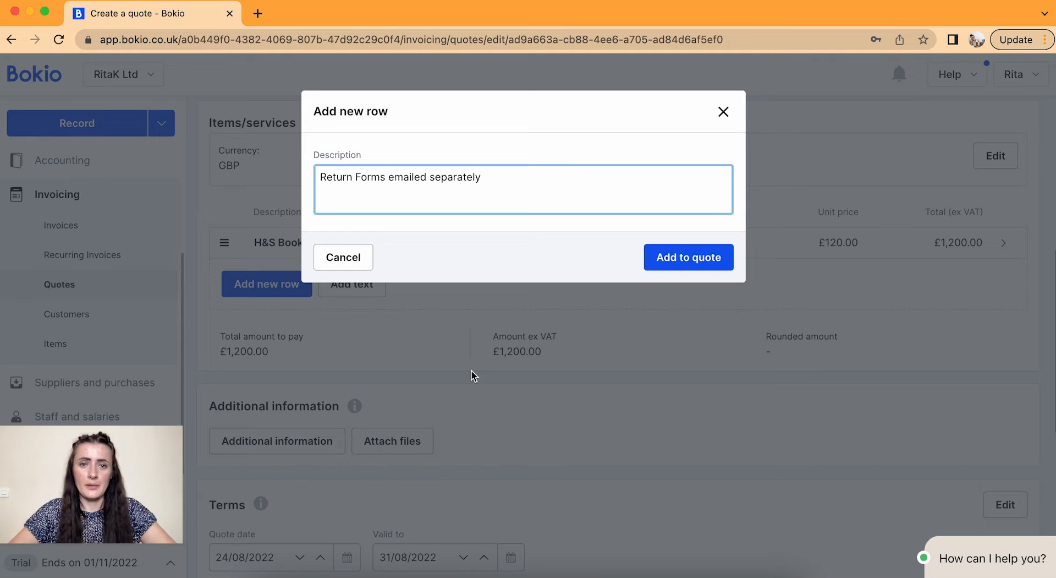
pyautogui.click(686, 259)
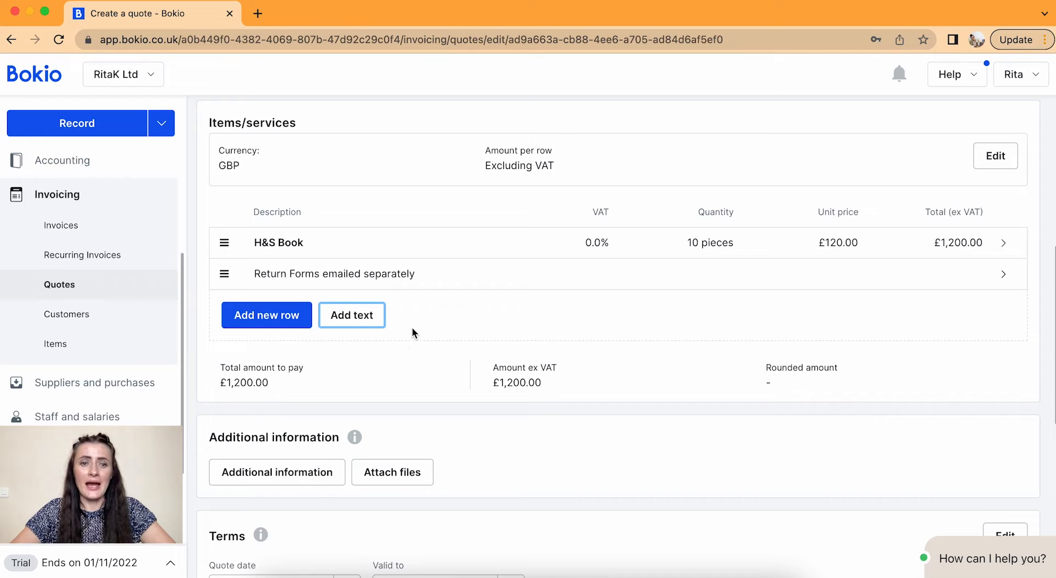
# - Look through the saved items for another quote row, then create a new item described as "Delivery" instead
pyautogui.click(254, 318)
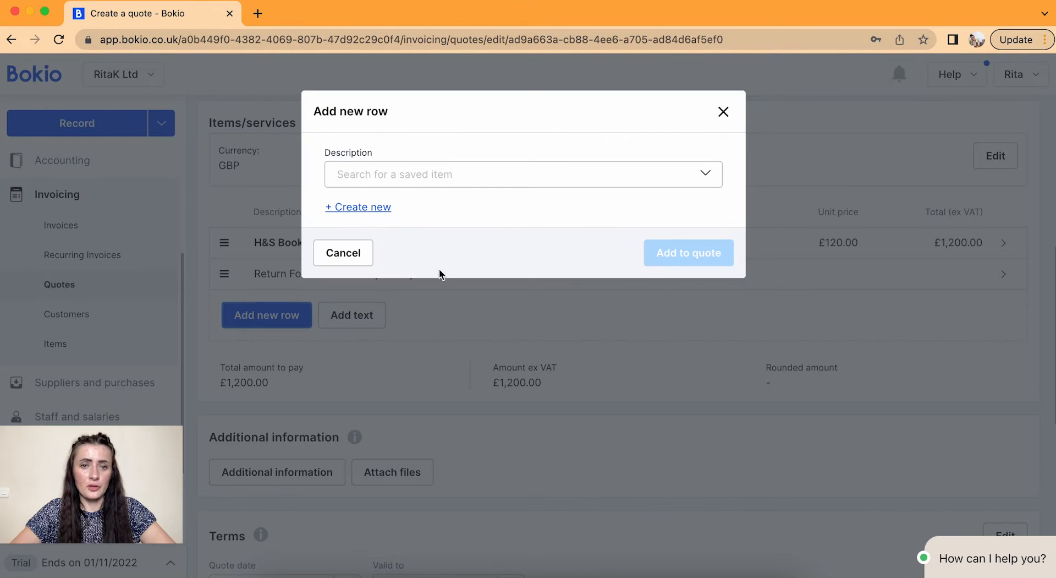
pyautogui.click(572, 171)
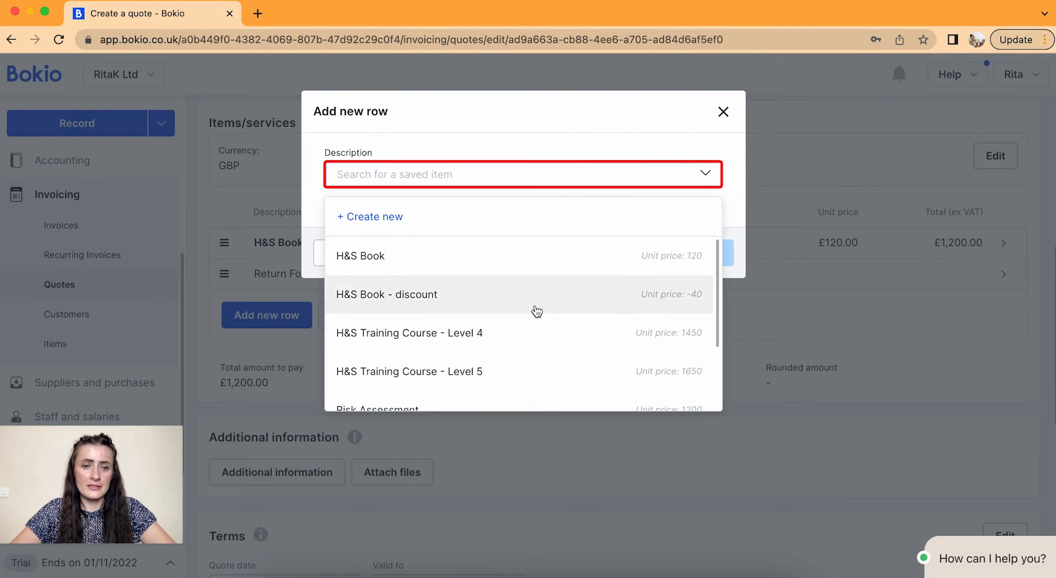
pyautogui.scroll(-3, 537, 311)
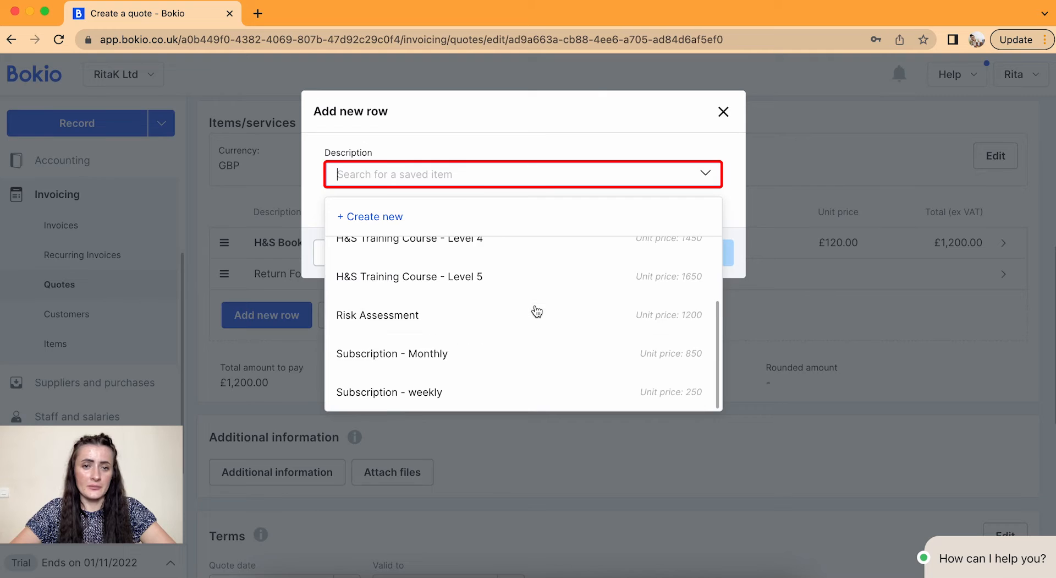
pyautogui.click(738, 190)
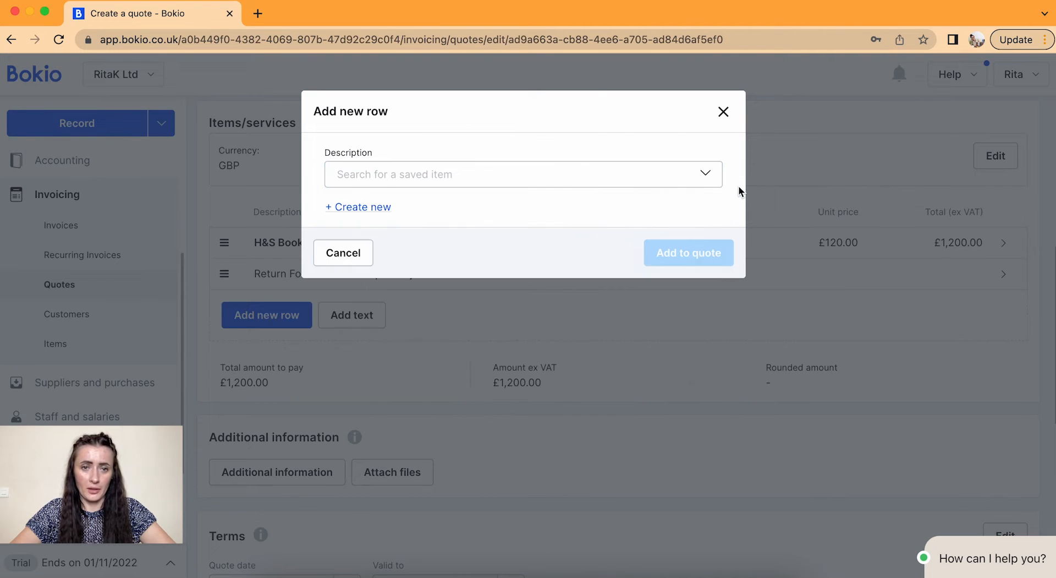
pyautogui.click(362, 209)
pyautogui.write('D')
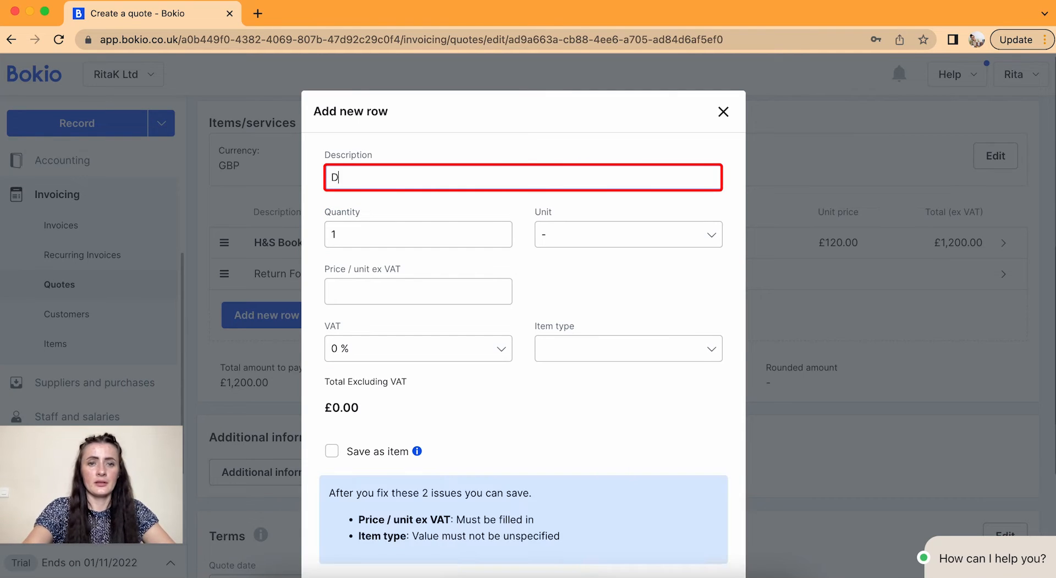
pyautogui.write('elivery')
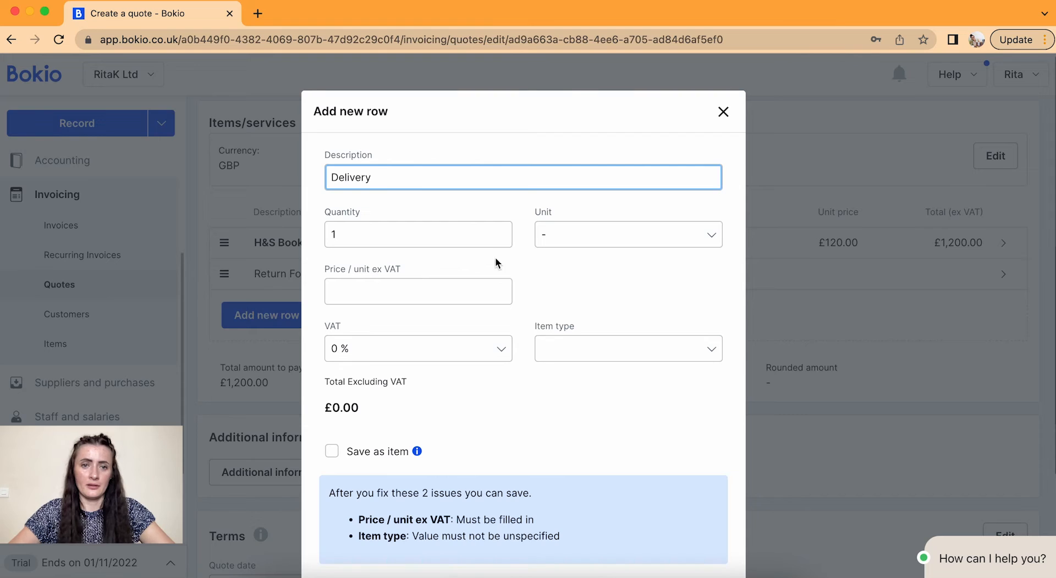
# - Set the Delivery item's unit to pieces and its price per unit excluding VAT to 5.99
pyautogui.click(573, 235)
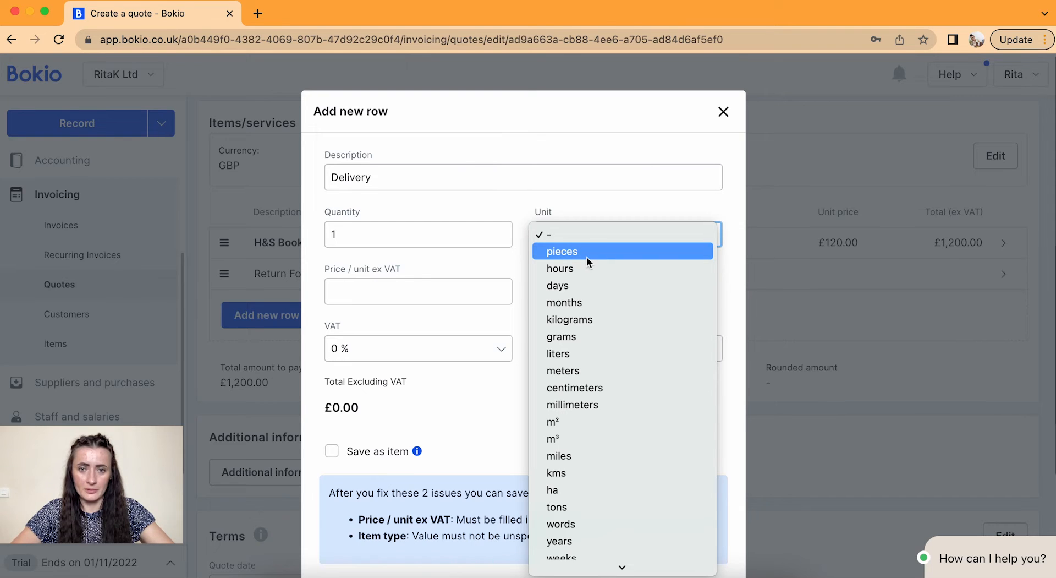
pyautogui.click(587, 256)
pyautogui.click(380, 293)
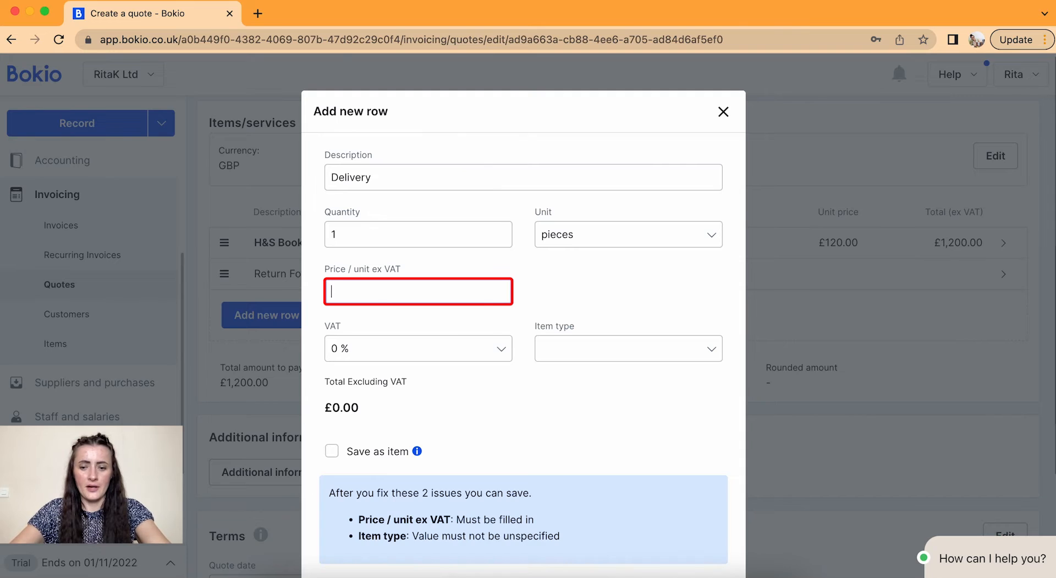
pyautogui.write('5.99')
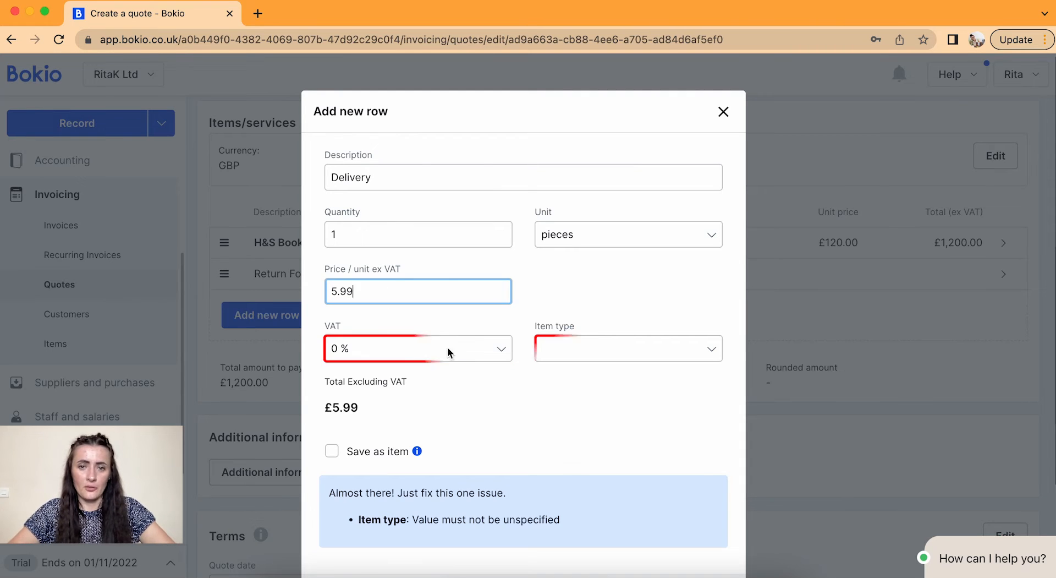
# - Set the Delivery item's type to Services and add it to the quote, also saving it as a reusable item
pyautogui.click(571, 347)
pyautogui.click(582, 366)
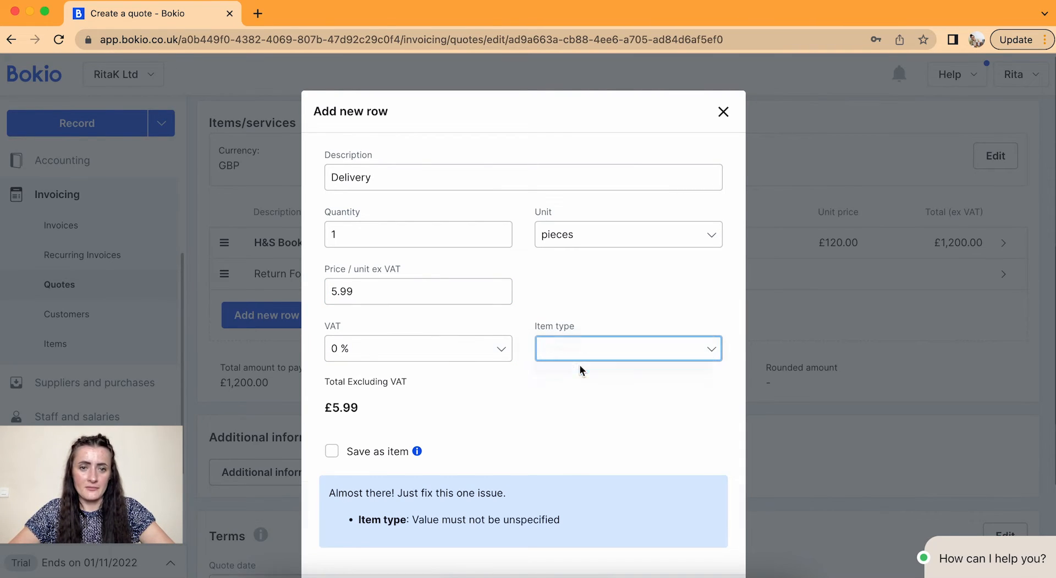
pyautogui.click(332, 451)
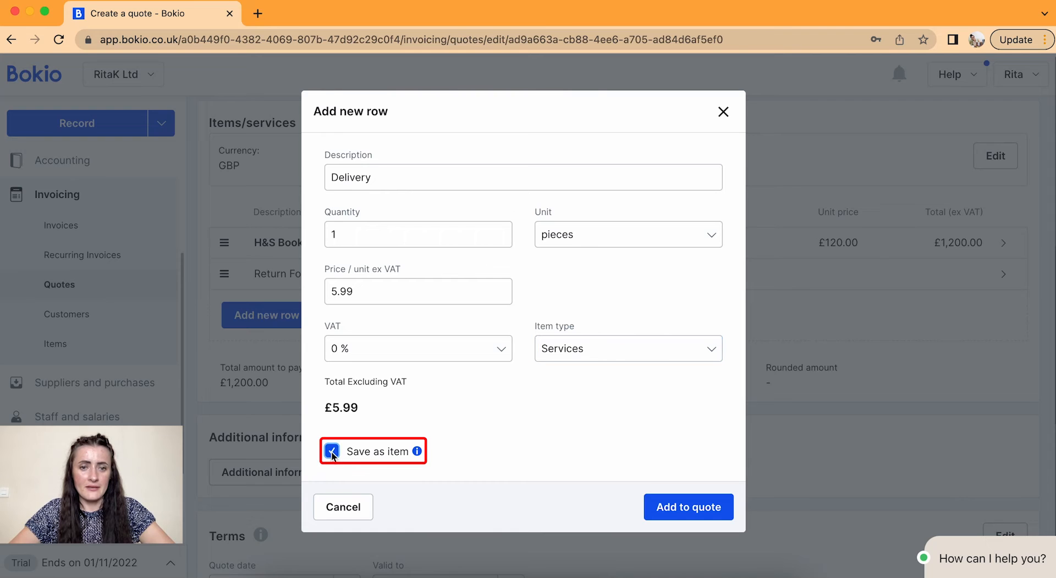
pyautogui.click(708, 505)
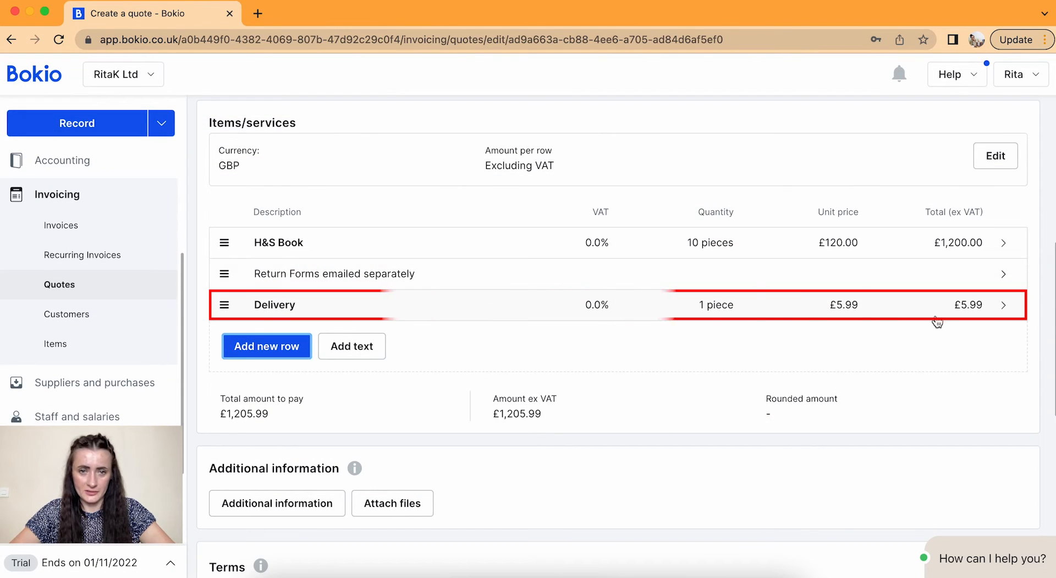
# - Look through the additional information fields available for the quote, then leave without adding any
pyautogui.scroll(-4, 646, 384)
pyautogui.scroll(-2, 646, 384)
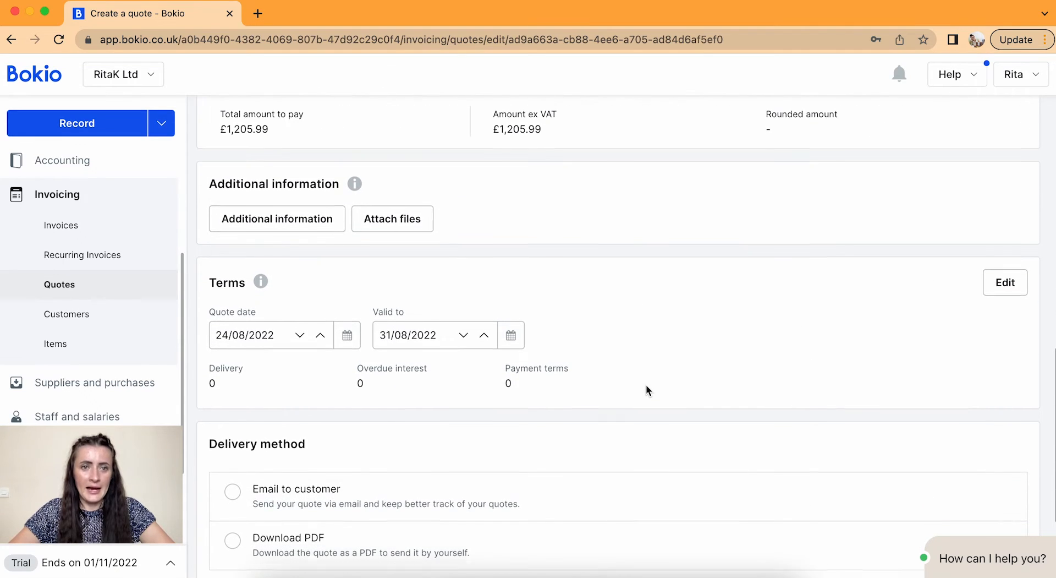
pyautogui.click(287, 219)
pyautogui.click(627, 195)
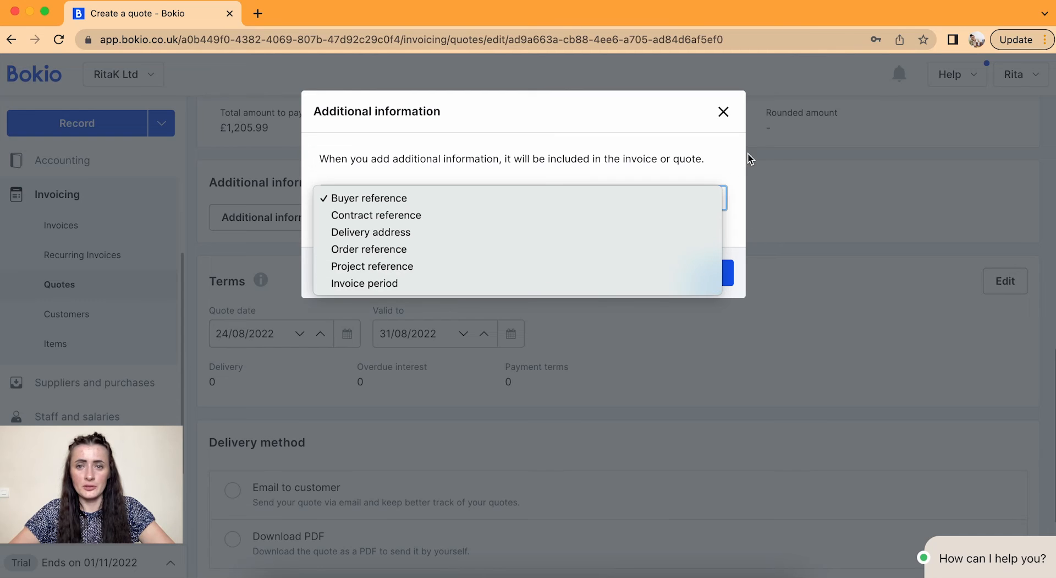
pyautogui.click(705, 163)
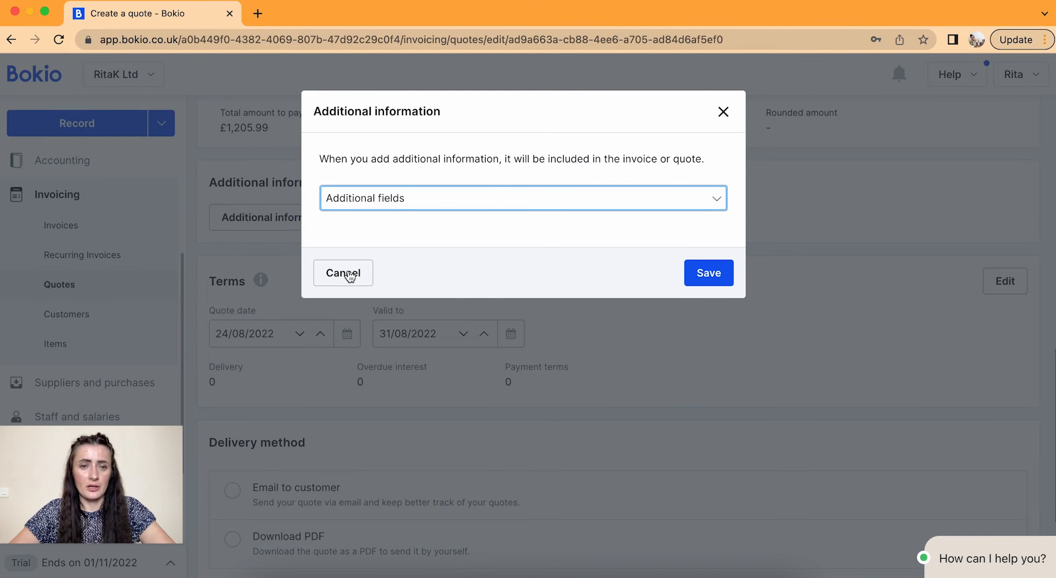
pyautogui.click(348, 275)
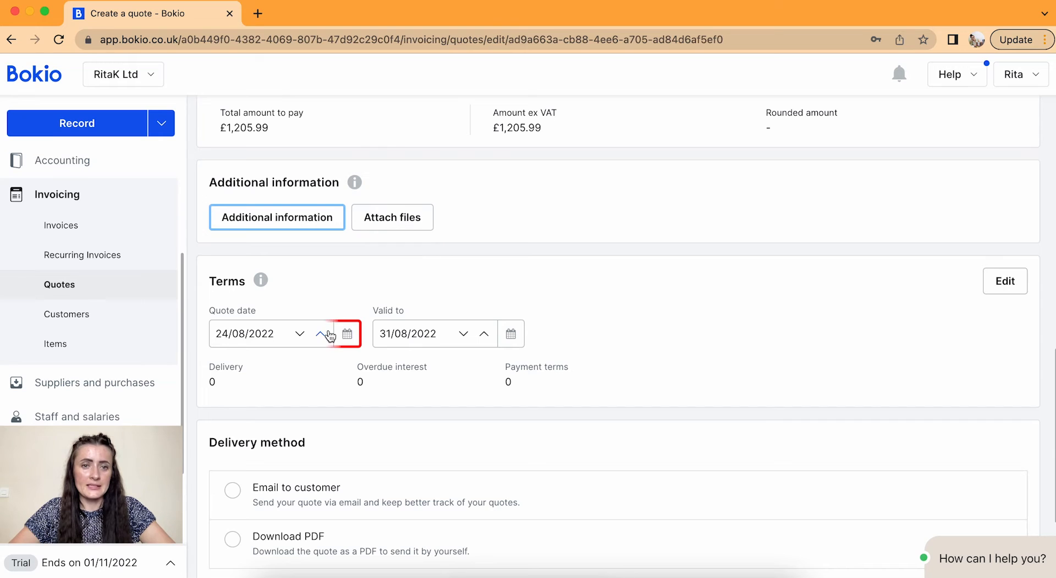
# - Set the quote date in the terms to 15/08/2022
pyautogui.click(347, 333)
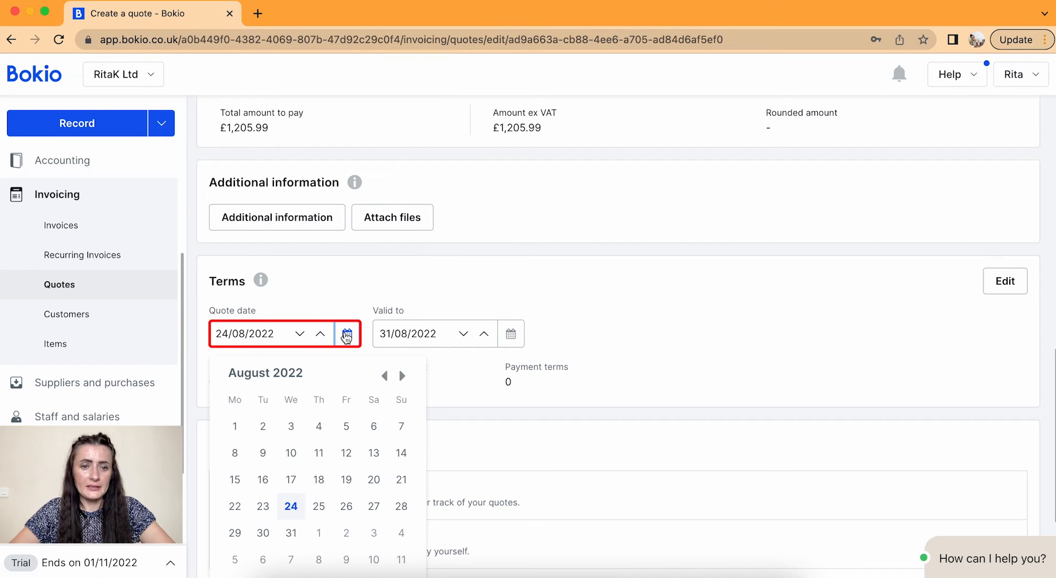
pyautogui.click(235, 479)
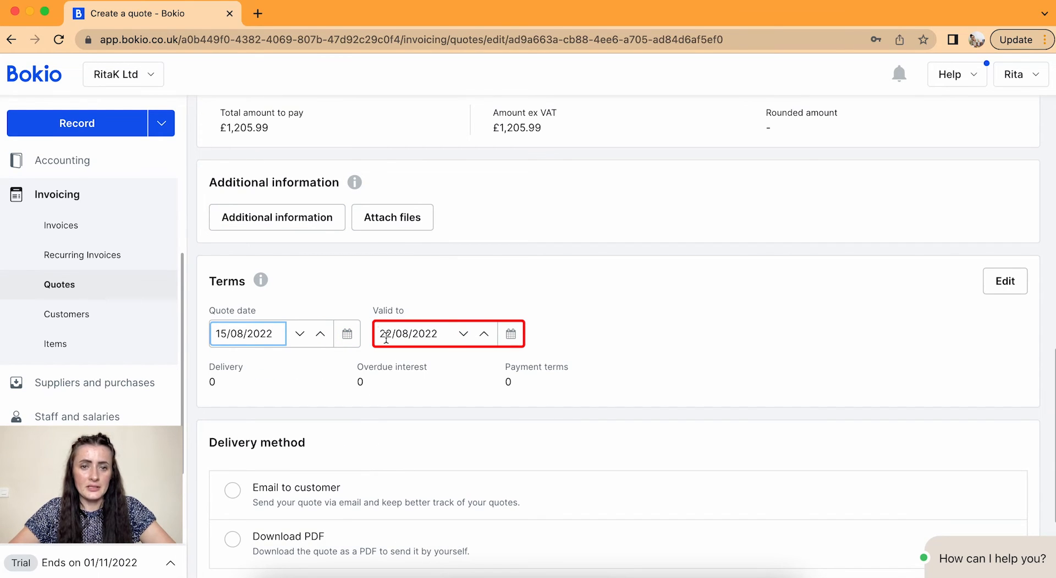
# - Send and publish the quote by email to the customer, delivered as a link and an attached PDF
pyautogui.scroll(-3, 466, 374)
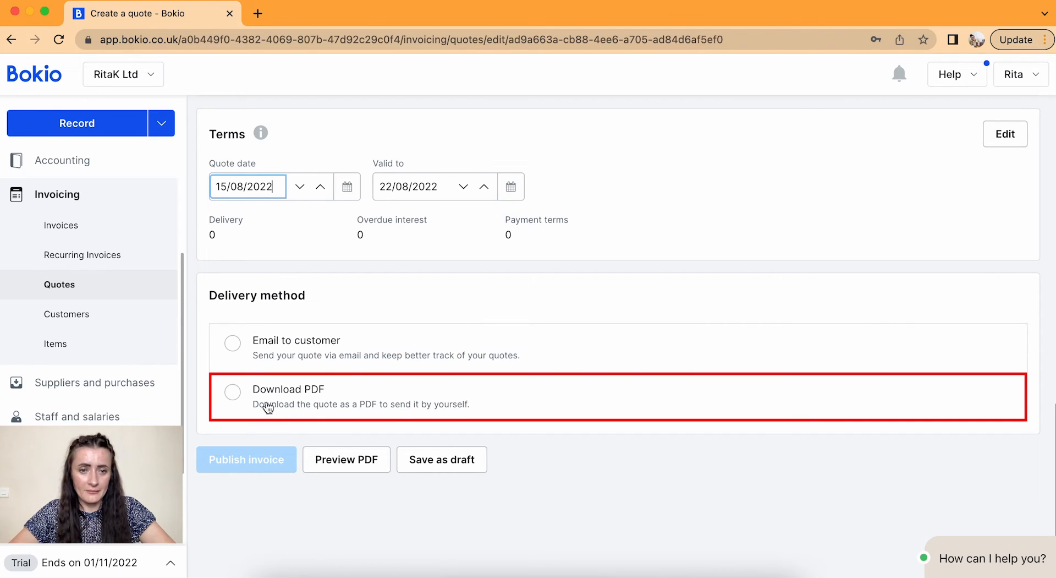
pyautogui.click(233, 344)
pyautogui.scroll(-3, 236, 351)
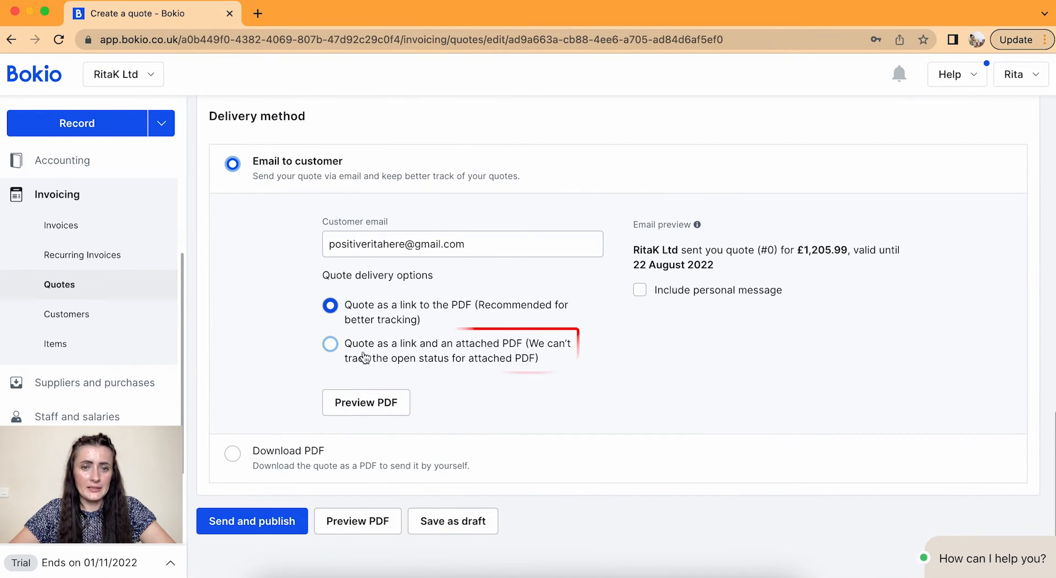
pyautogui.click(330, 343)
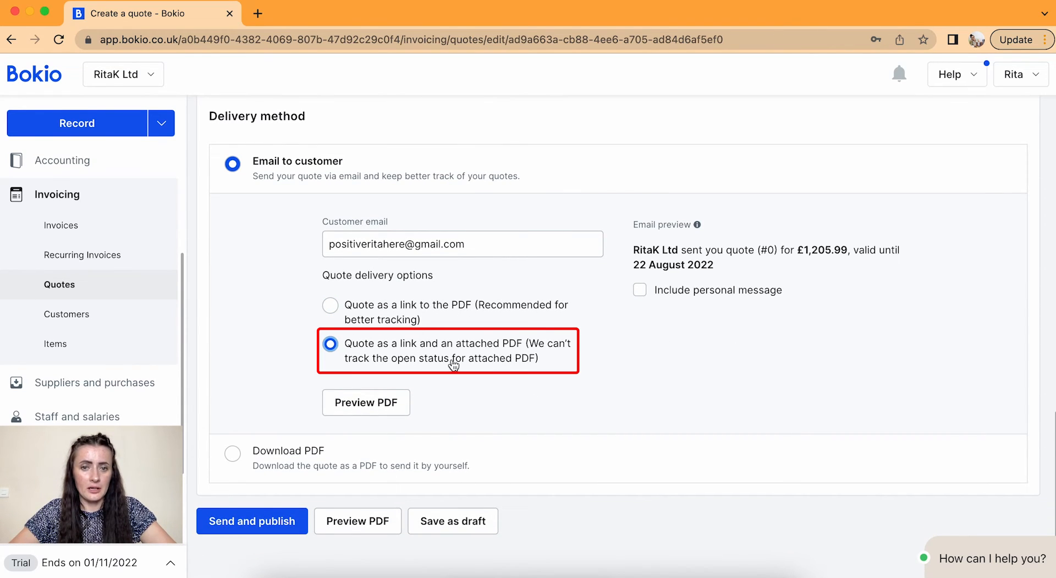
pyautogui.scroll(-1, 525, 360)
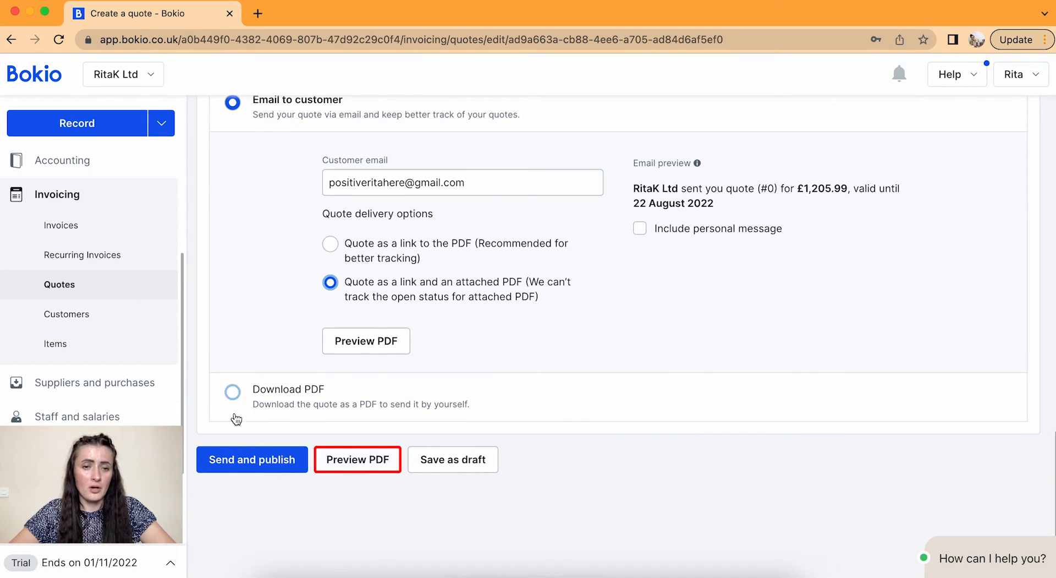
pyautogui.click(243, 465)
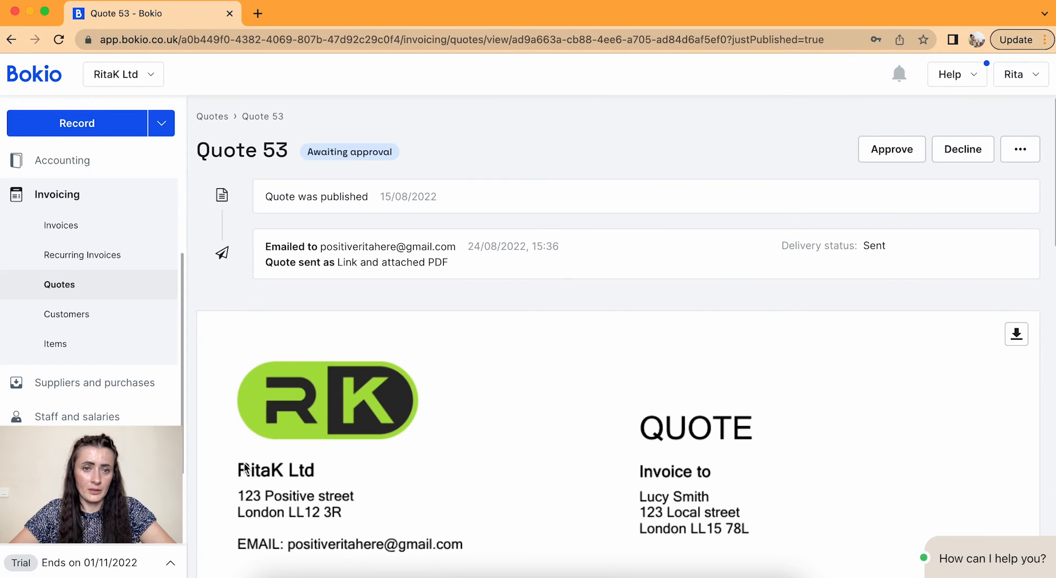
# - Review the published quote from its header to the quoted amount, then show the further actions available for it
pyautogui.scroll(-5, 635, 462)
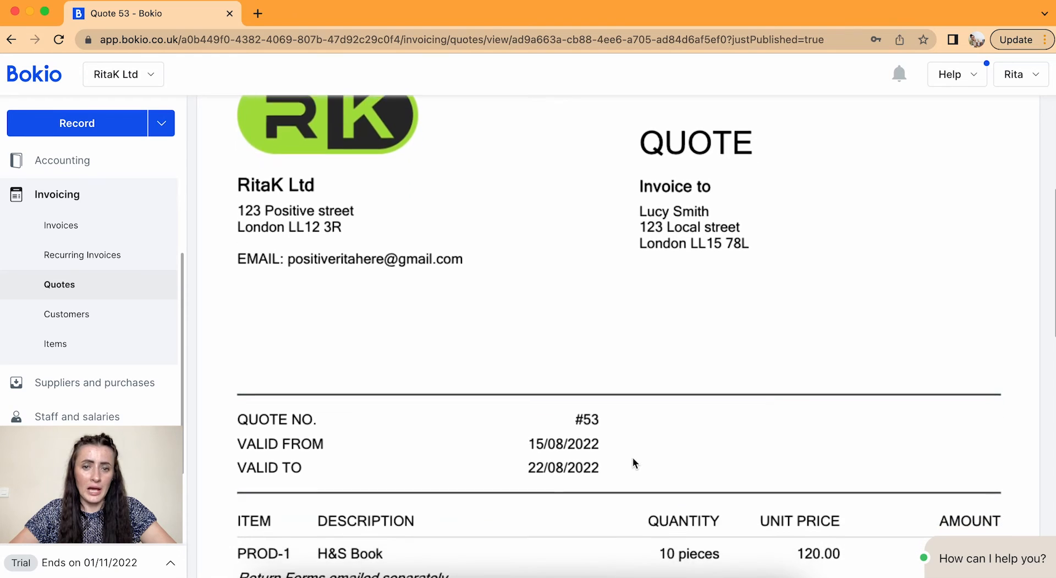
pyautogui.scroll(-9, 634, 461)
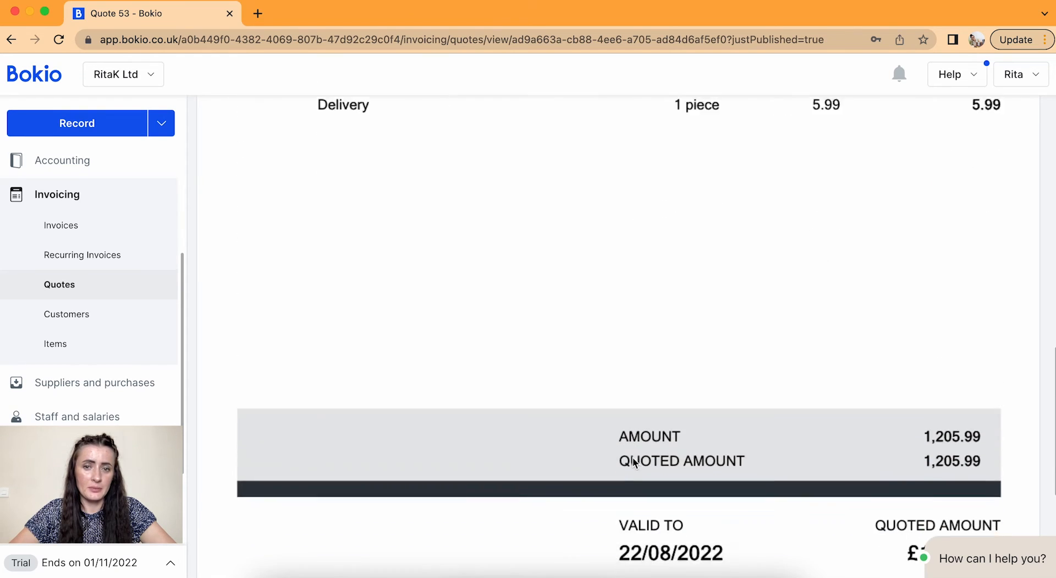
pyautogui.scroll(15, 634, 462)
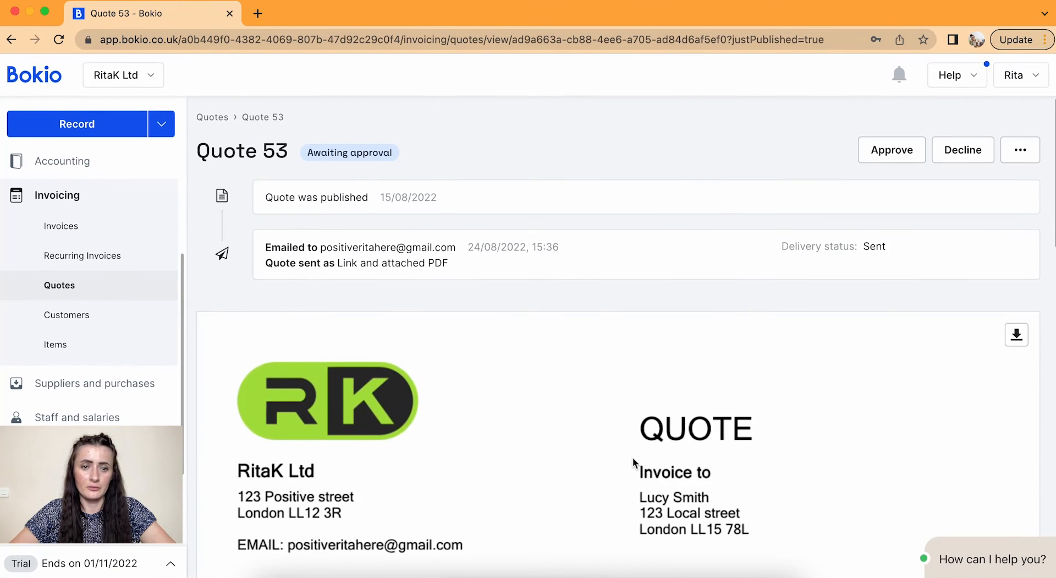
pyautogui.click(1027, 152)
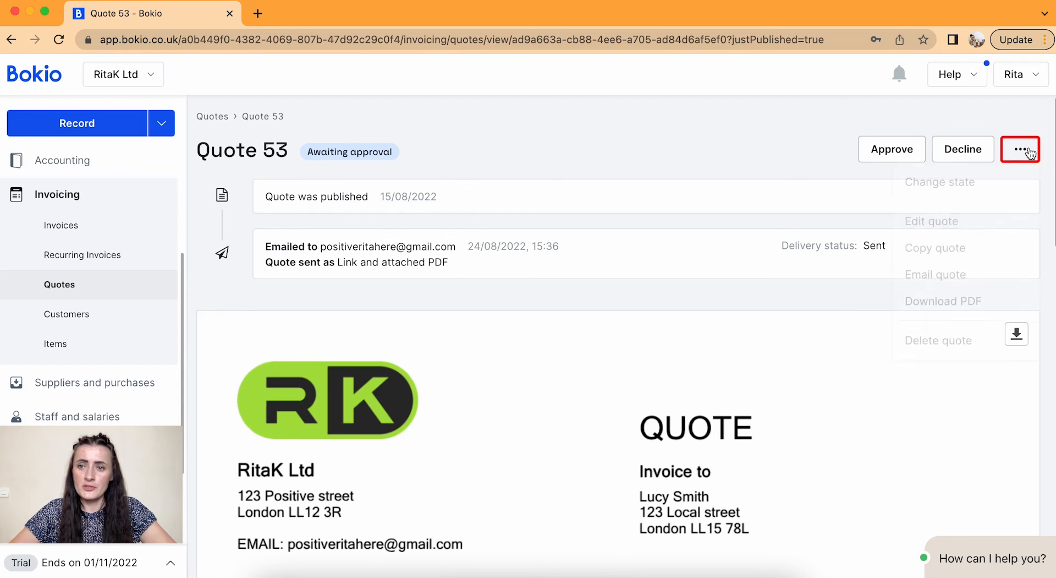